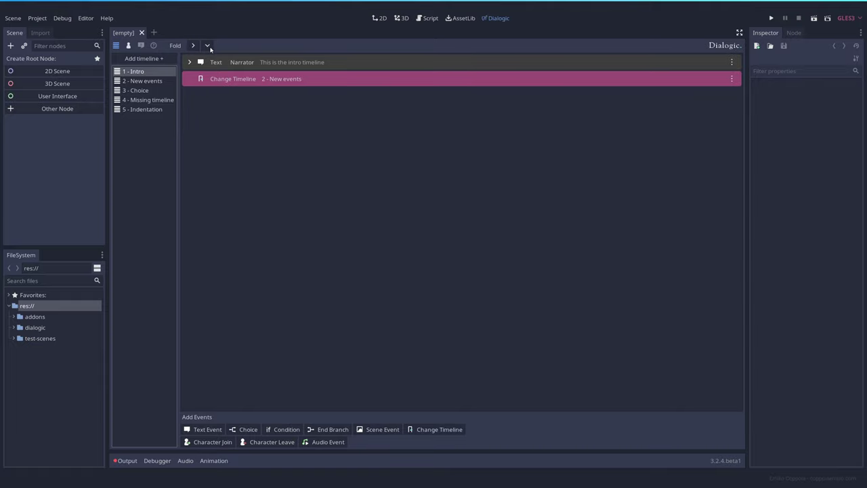
- Expand all events in 1 - Intro and append an empty Text event below Change Timeline
{"action": "left_click", "coordinate": [208, 48]}
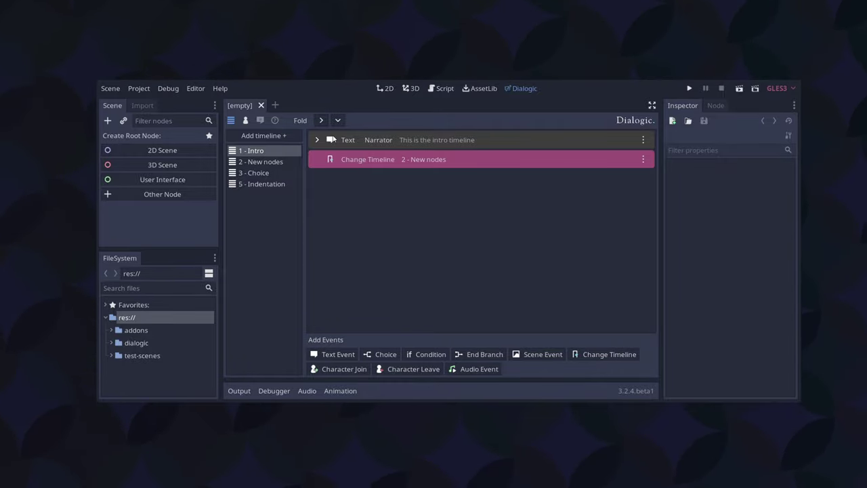
{"action": "left_click", "coordinate": [332, 354]}
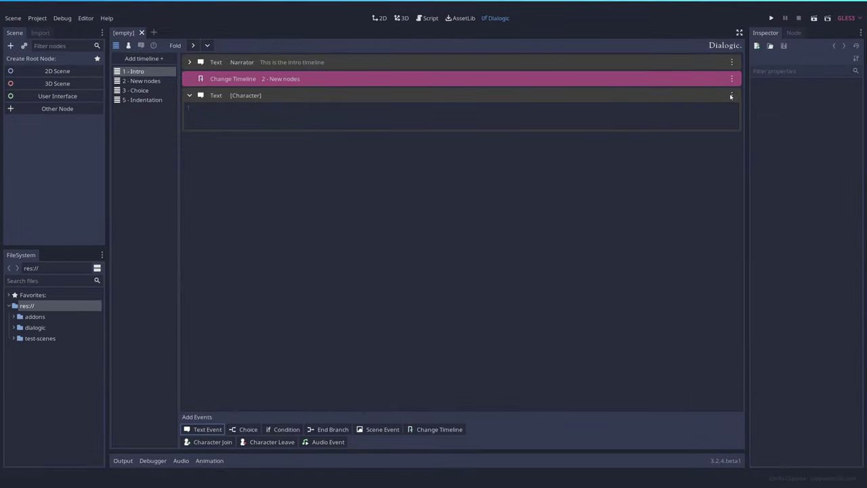
- Remove the empty Text event, then browse the Change Timeline target list without choosing one
{"action": "left_click", "coordinate": [731, 95]}
{"action": "left_click", "coordinate": [737, 136]}
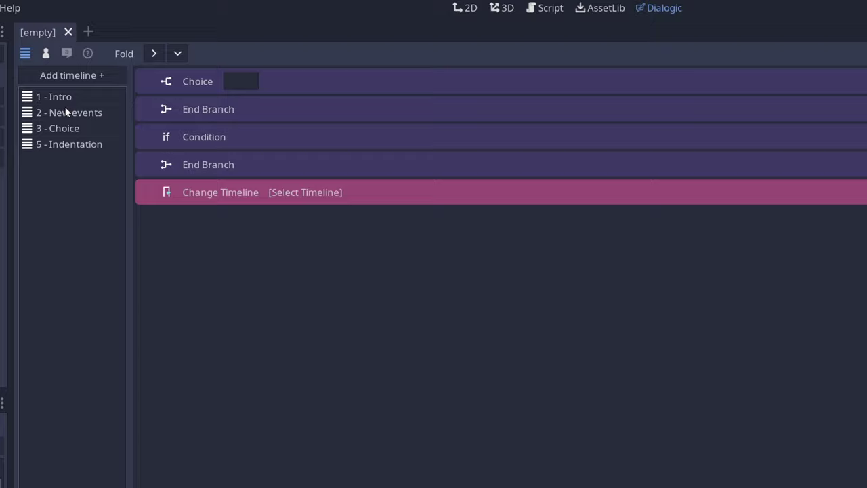
{"action": "left_click", "coordinate": [302, 193]}
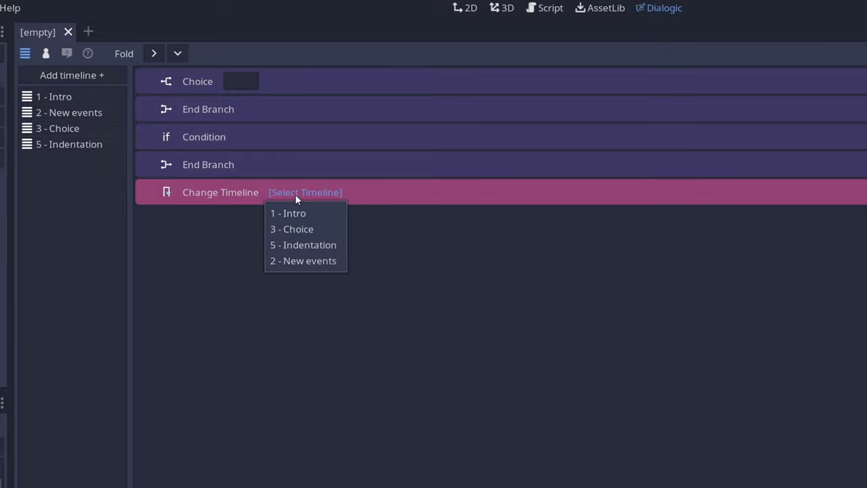
{"action": "left_click", "coordinate": [353, 240]}
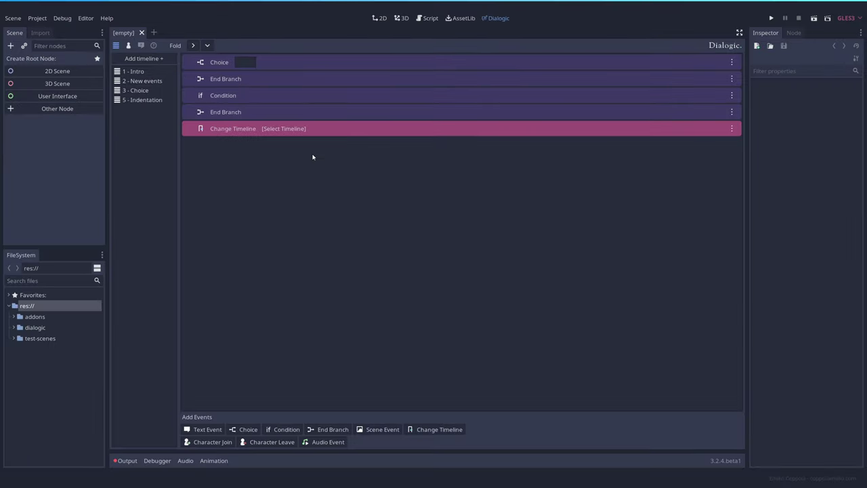
- In 3 - Choice, make Emilio the leaving character and set the branch's jump to 1 - Intro
{"action": "left_click", "coordinate": [163, 95]}
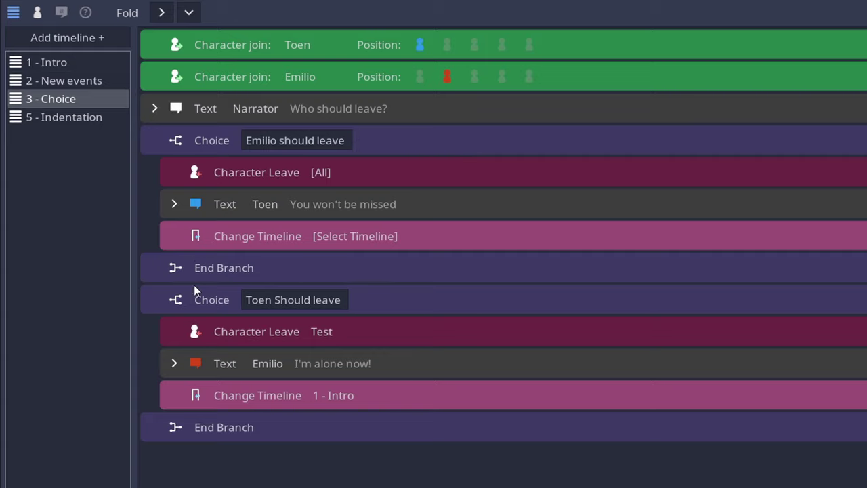
{"action": "left_click", "coordinate": [328, 174]}
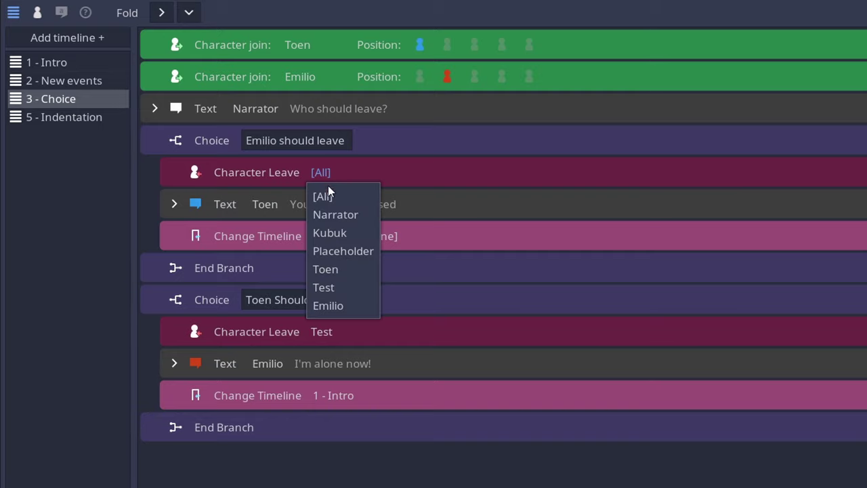
{"action": "left_click", "coordinate": [339, 304]}
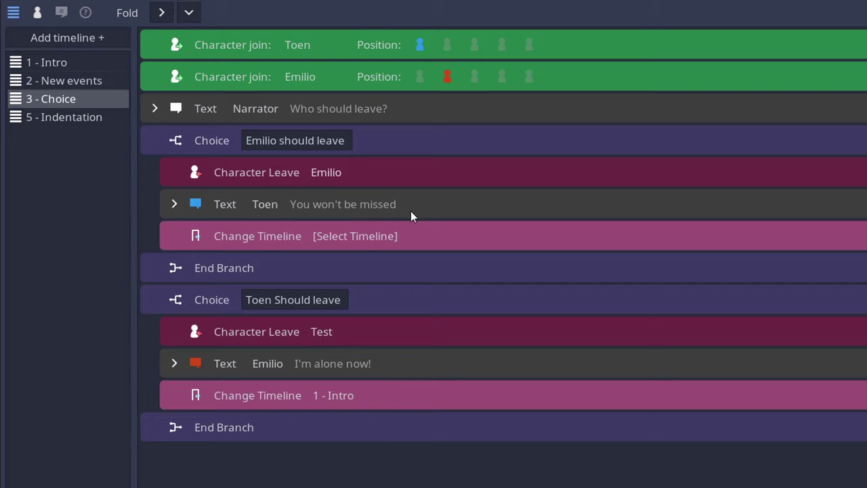
{"action": "left_click", "coordinate": [387, 236]}
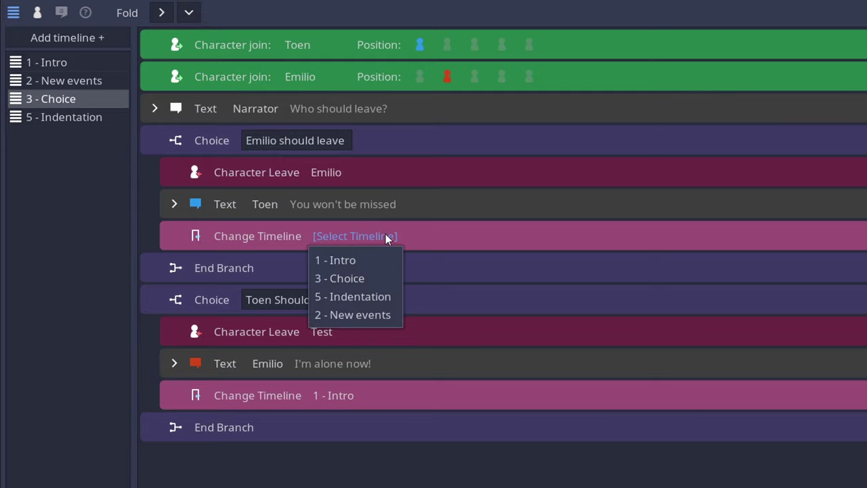
{"action": "left_click", "coordinate": [366, 259]}
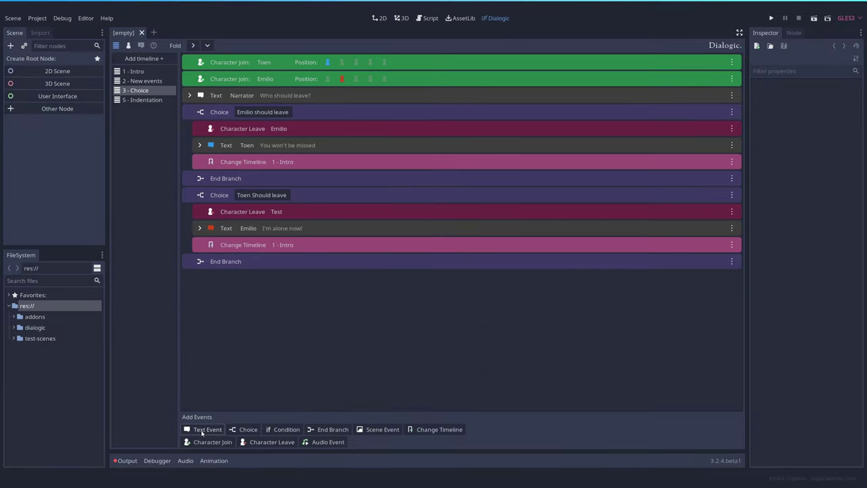
- Add an empty Text event at the end and make Toen leave in the second branch
{"action": "left_click", "coordinate": [202, 429]}
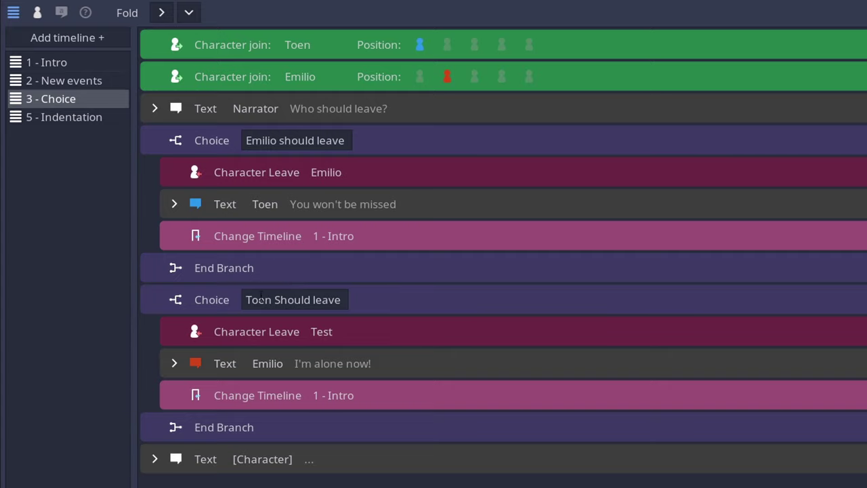
{"action": "left_click", "coordinate": [320, 332]}
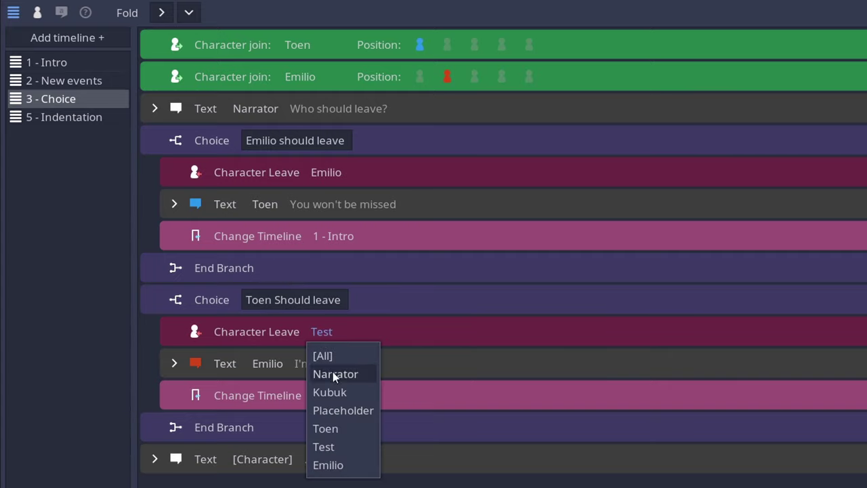
{"action": "left_click", "coordinate": [339, 434]}
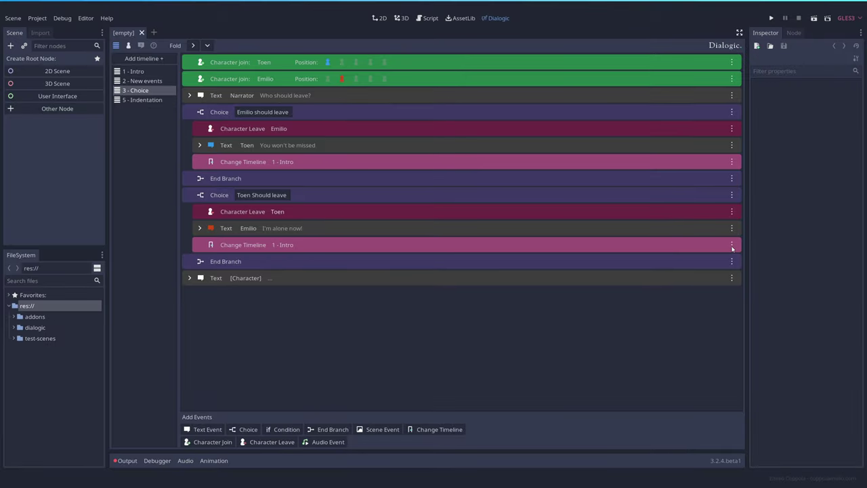
- Remove the Change Timeline events from both choice branches
{"action": "left_click", "coordinate": [732, 245]}
{"action": "left_click", "coordinate": [735, 287]}
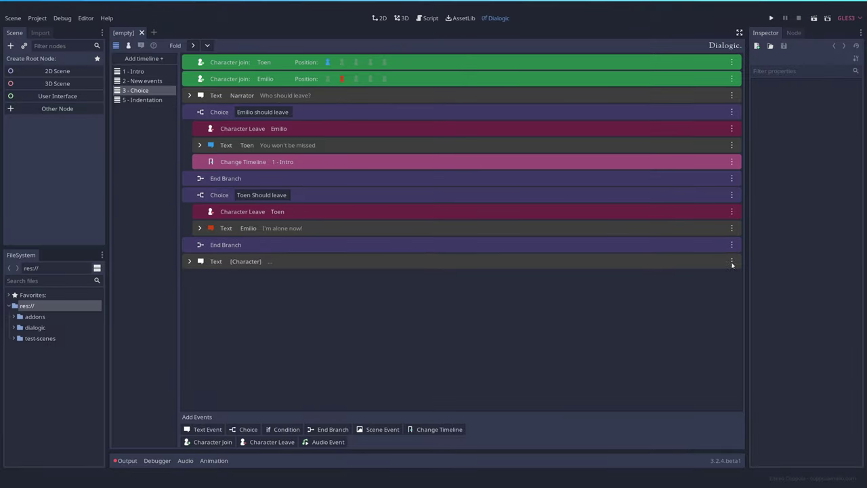
{"action": "left_click", "coordinate": [732, 162]}
{"action": "left_click", "coordinate": [740, 202]}
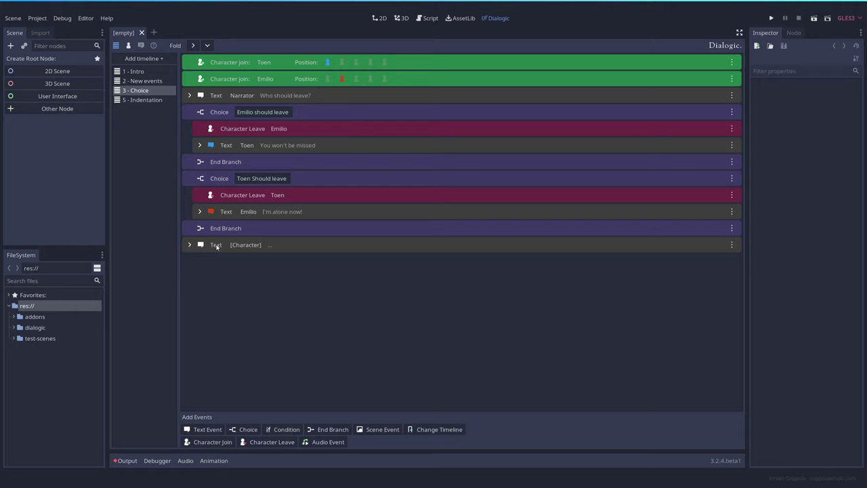
- Move the empty Text event and Emilio's Character Leave event to the end of 3 - Choice
{"action": "left_click_drag", "start_coordinate": [217, 247], "coordinate": [222, 180]}
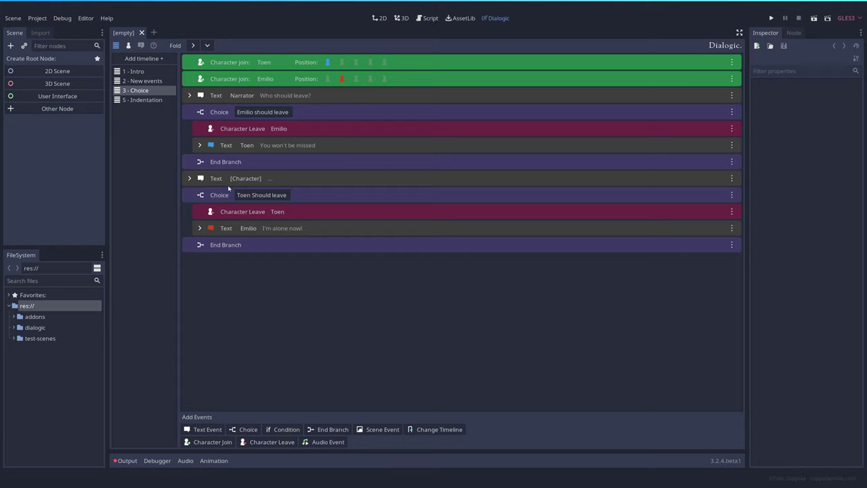
{"action": "left_click", "coordinate": [732, 179]}
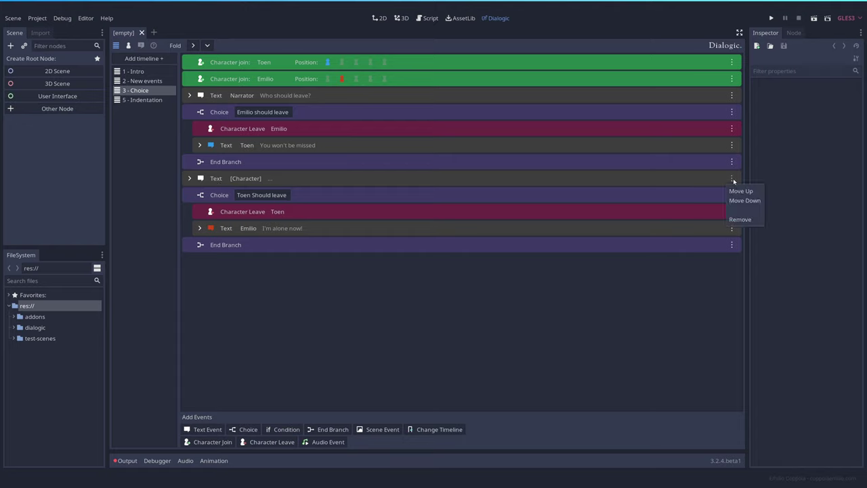
{"action": "left_click", "coordinate": [738, 191]}
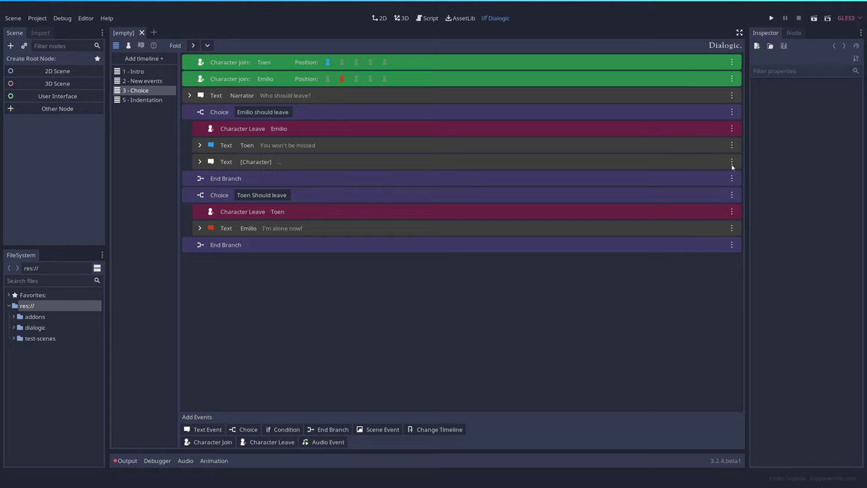
{"action": "left_click", "coordinate": [733, 163]}
{"action": "left_click", "coordinate": [739, 174]}
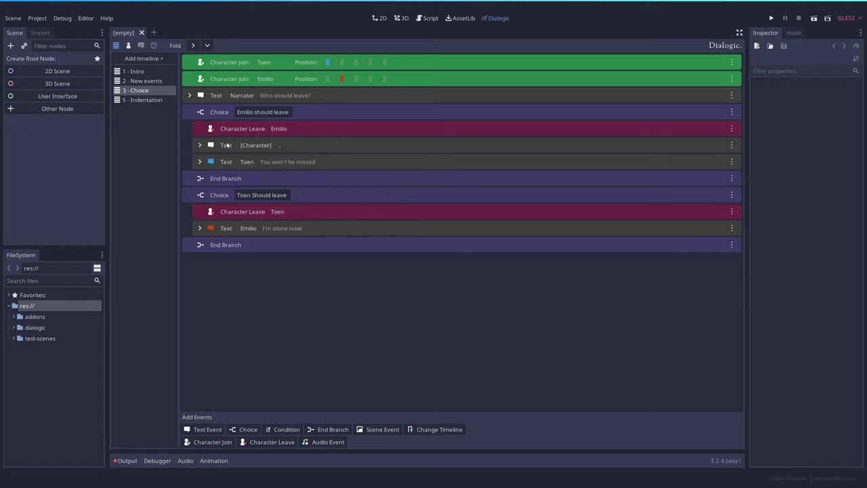
{"action": "mouse_move", "coordinate": [231, 129]}
{"action": "left_mouse_down"}
{"action": "mouse_move", "coordinate": [232, 261]}
{"action": "mouse_move", "coordinate": [232, 95]}
{"action": "mouse_move", "coordinate": [233, 129]}
{"action": "left_mouse_up"}
{"action": "left_click_drag", "start_coordinate": [233, 194], "coordinate": [240, 268]}
- In 5 - Indentation, expand option B's Narrator line and highlight the misspelling 'clearence'
{"action": "left_click", "coordinate": [146, 101]}
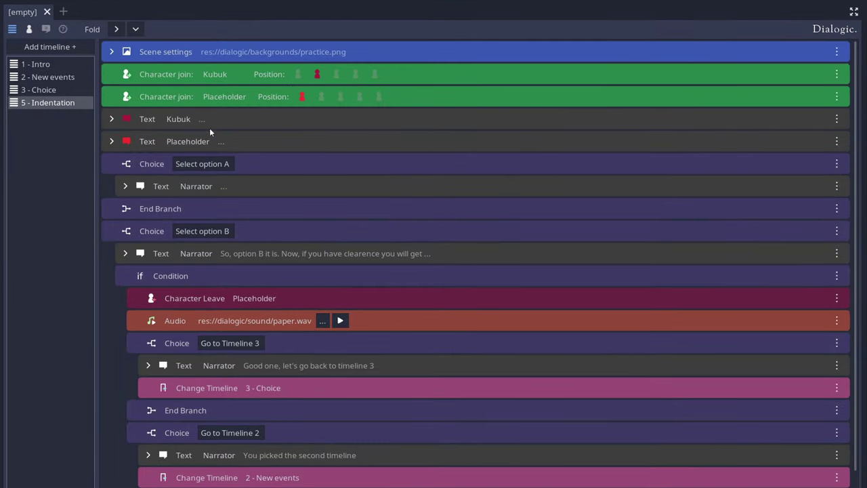
{"action": "scroll", "coordinate": [236, 146], "scroll_direction": "down", "scroll_amount": 1}
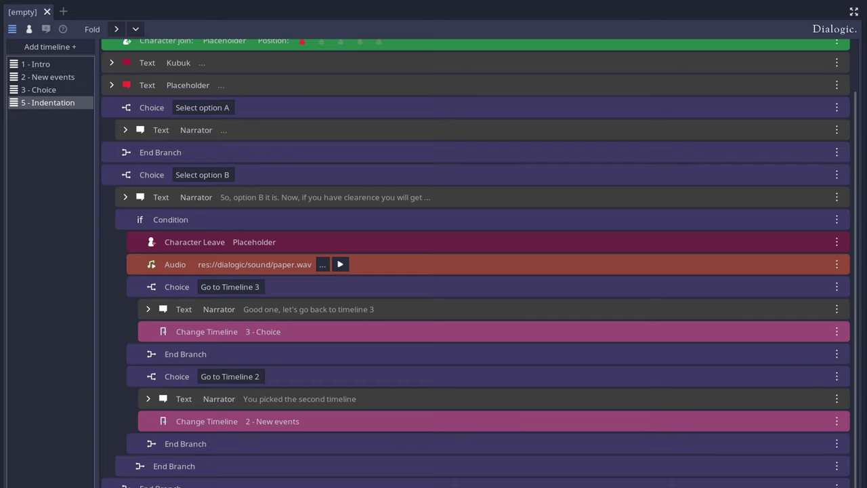
{"action": "left_click", "coordinate": [125, 197]}
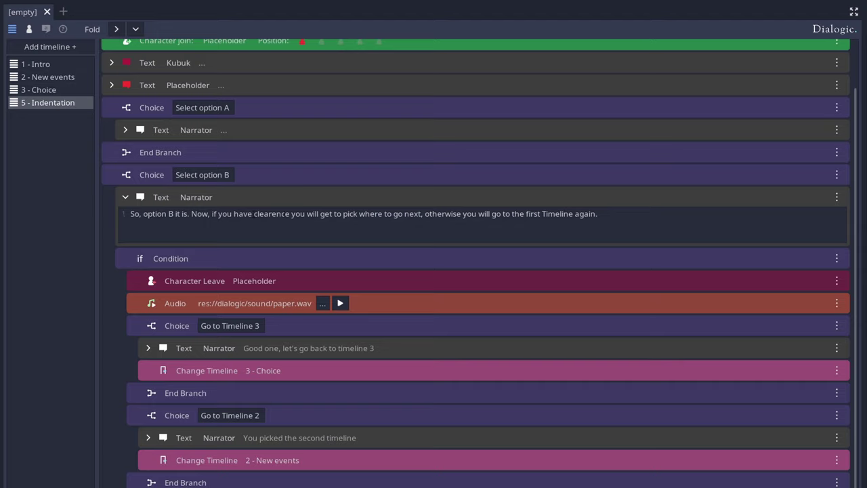
{"action": "left_click", "coordinate": [125, 197]}
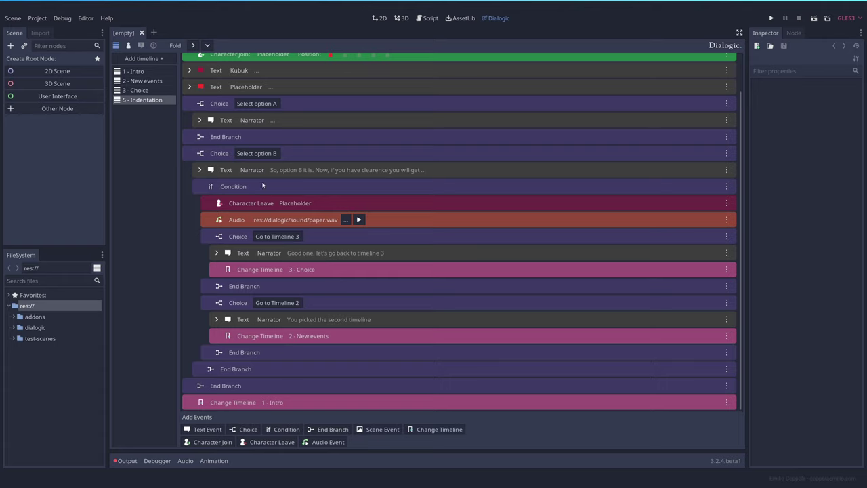
{"action": "left_click", "coordinate": [200, 170]}
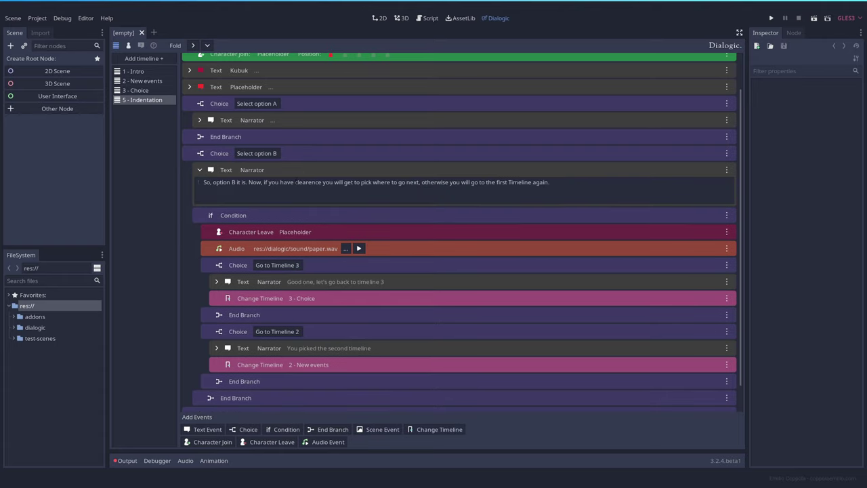
{"action": "left_click_drag", "start_coordinate": [295, 182], "coordinate": [322, 181]}
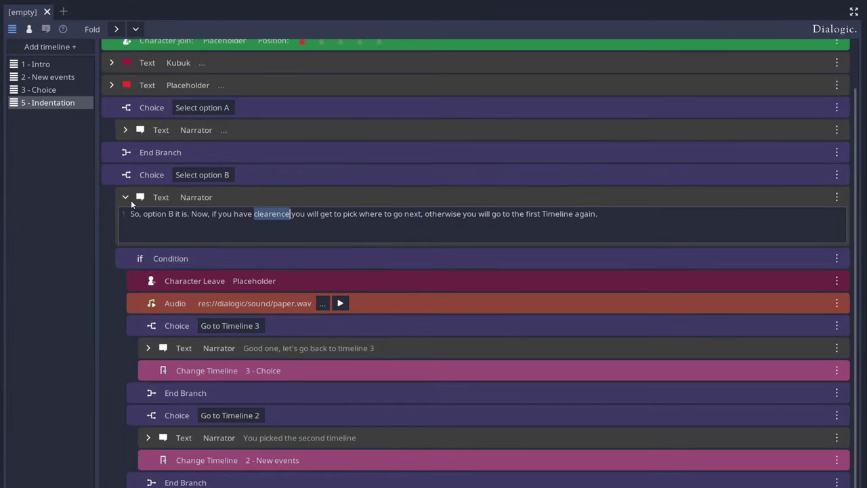
- Collapse option B's Narrator text to a one-line preview and return to the timeline list
{"action": "left_click", "coordinate": [126, 198]}
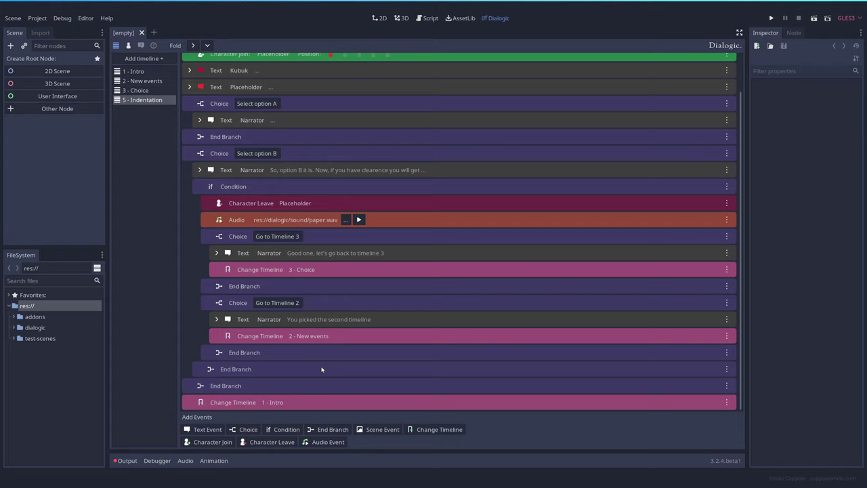
{"action": "scroll", "coordinate": [378, 230], "scroll_direction": "up", "scroll_amount": 2}
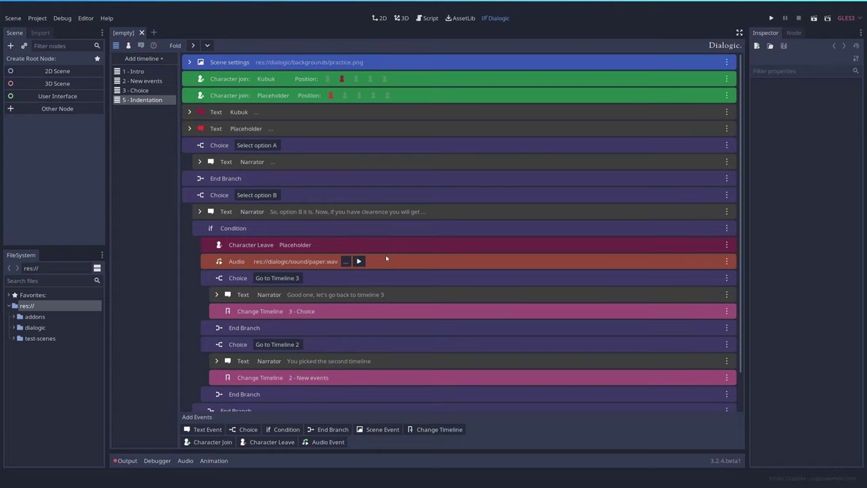
{"action": "scroll", "coordinate": [346, 148], "scroll_direction": "down", "scroll_amount": 2}
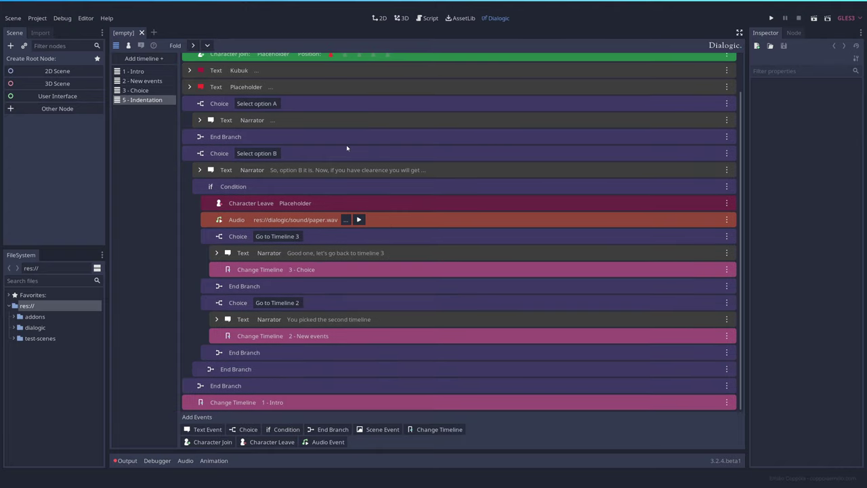
{"action": "left_click", "coordinate": [147, 128]}
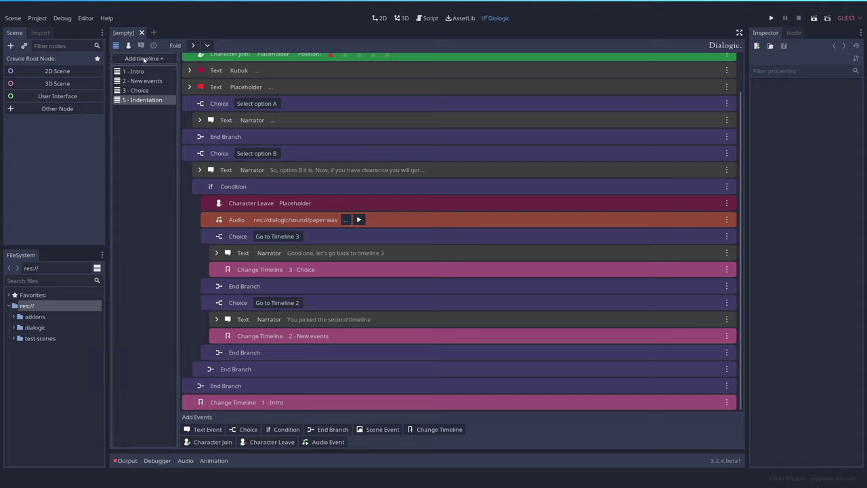
{"action": "left_click", "coordinate": [171, 59]}
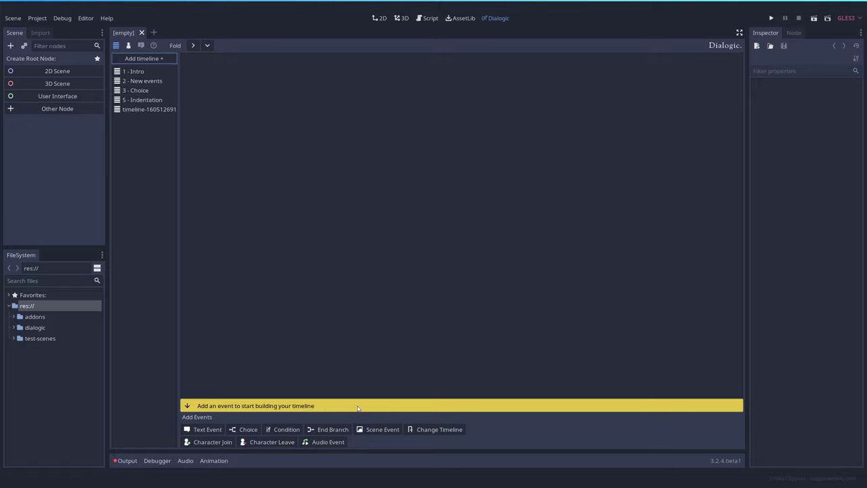
{"action": "left_click", "coordinate": [336, 441]}
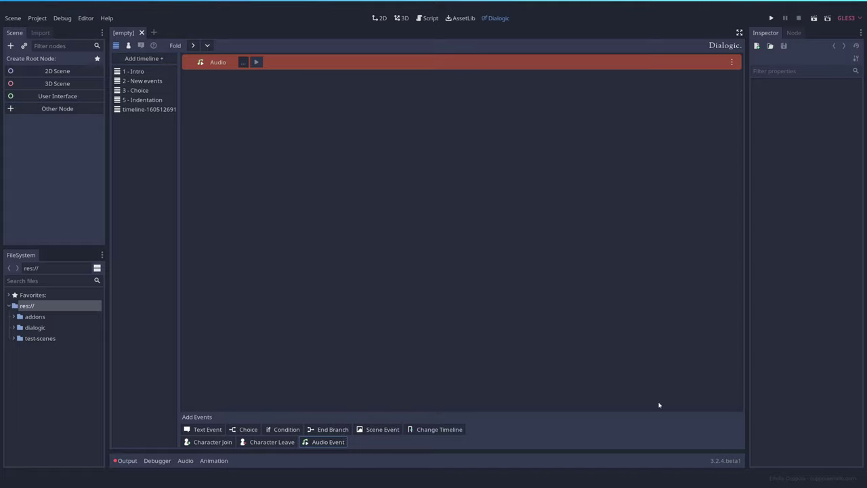
{"action": "left_click", "coordinate": [150, 111]}
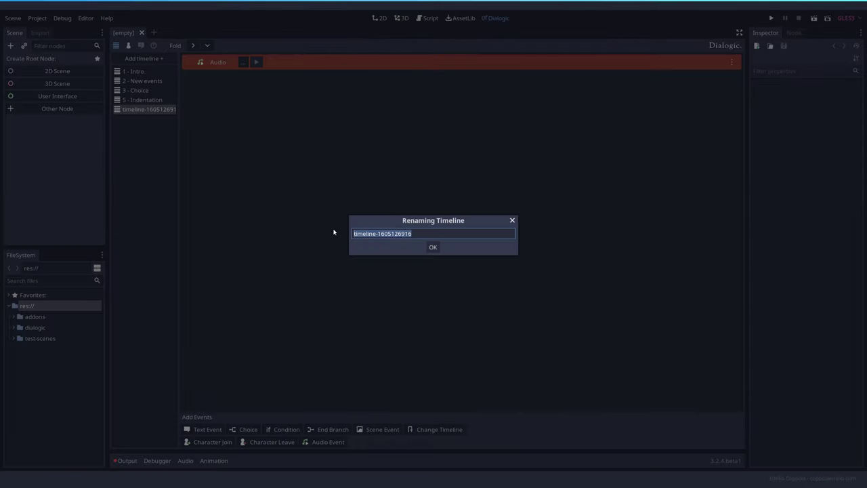
- Rename the new timeline to '4 - Missing timeline' and select it in the list
{"action": "type", "text": "4 - M"}
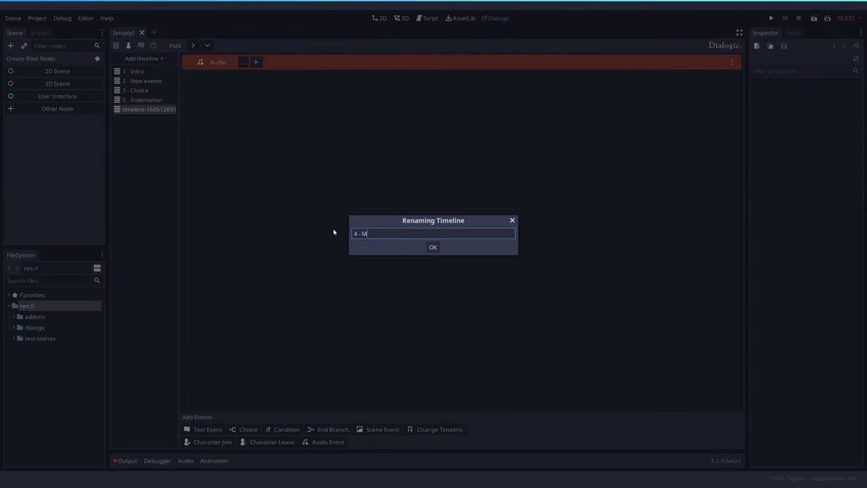
{"action": "type", "text": "issing timeline"}
{"action": "key", "text": "Return"}
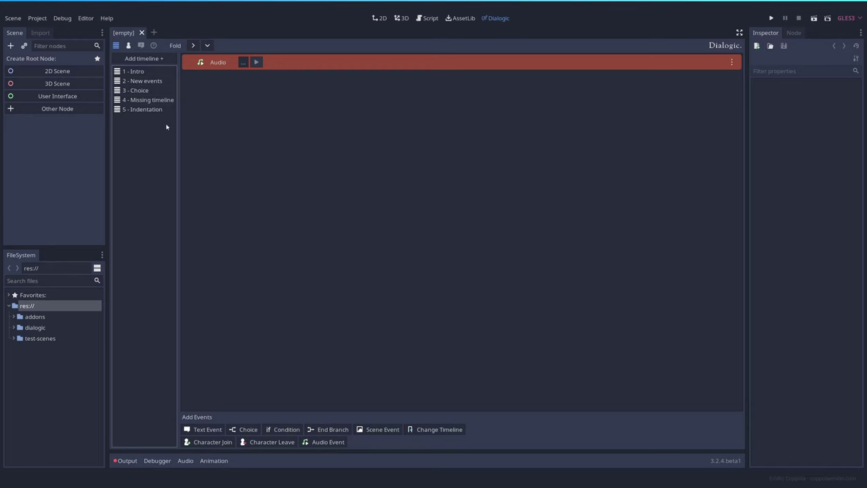
{"action": "left_click", "coordinate": [145, 100]}
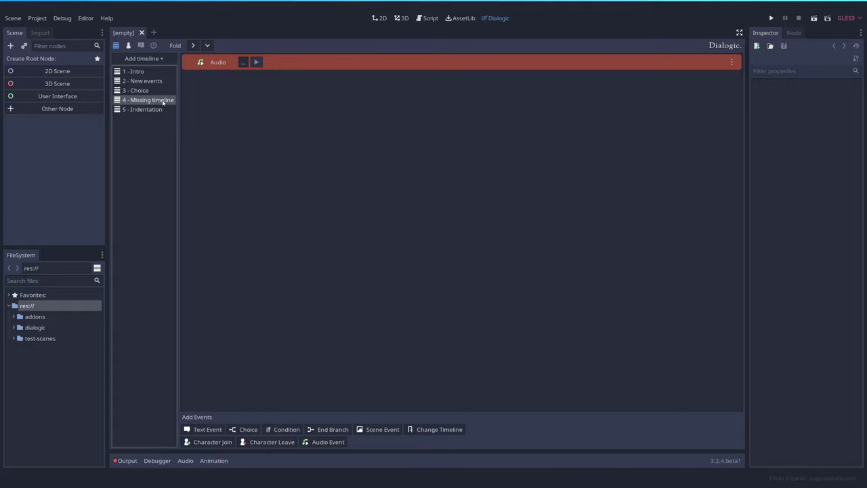
- Reopen 5 - Indentation and scroll up to its nested choice and condition branches
{"action": "left_click", "coordinate": [148, 109]}
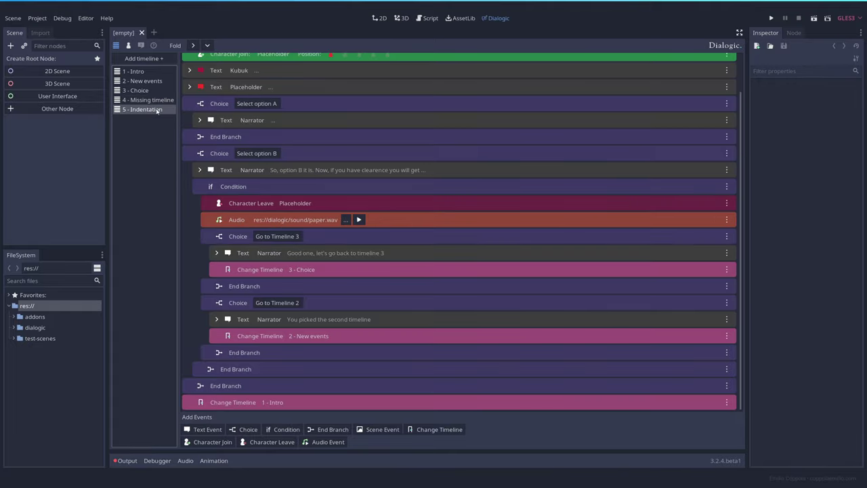
{"action": "scroll", "coordinate": [201, 92], "scroll_direction": "up", "scroll_amount": 2}
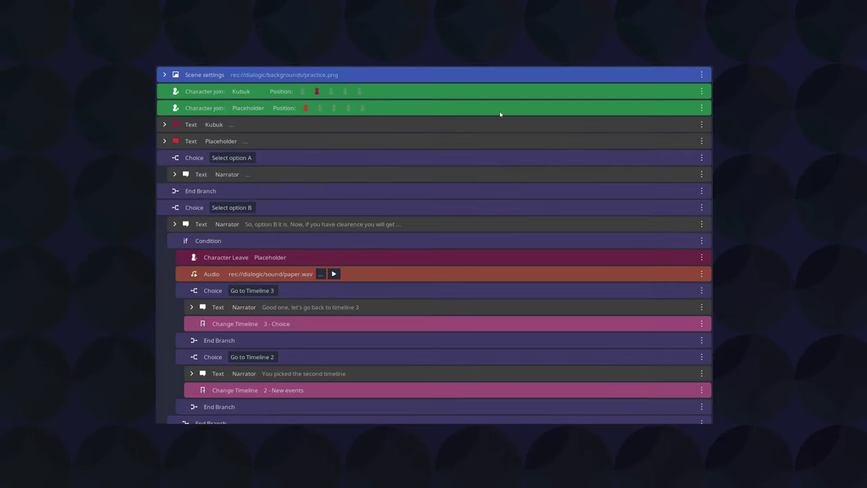
{"action": "scroll", "coordinate": [298, 162], "scroll_direction": "down", "scroll_amount": 2}
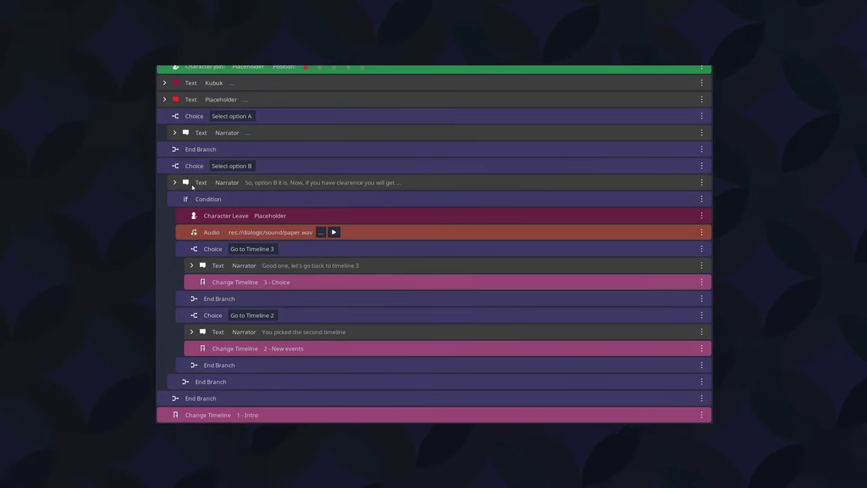
{"action": "scroll", "coordinate": [197, 104], "scroll_direction": "up", "scroll_amount": 2}
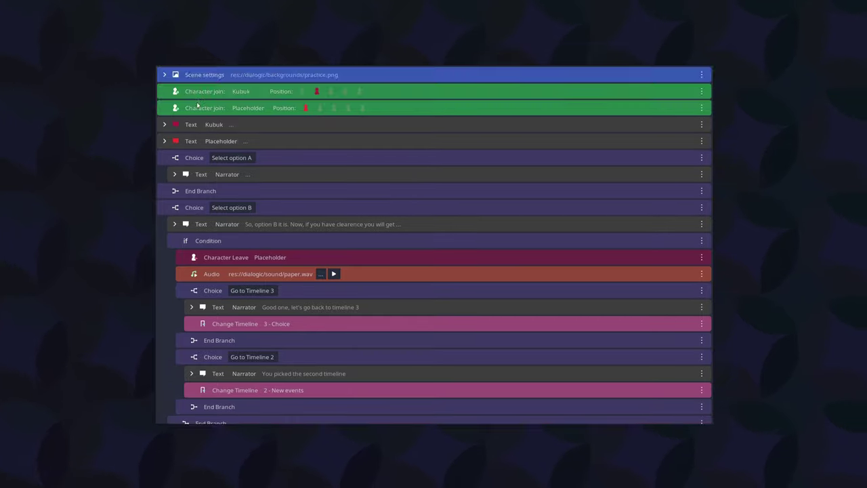
{"action": "scroll", "coordinate": [198, 104], "scroll_direction": "down", "scroll_amount": 2}
{"action": "left_click", "coordinate": [174, 182]}
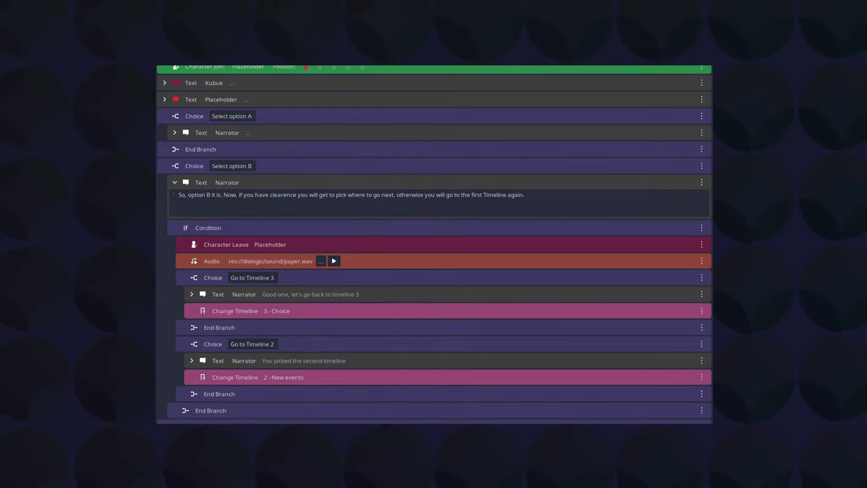
{"action": "left_click", "coordinate": [175, 182]}
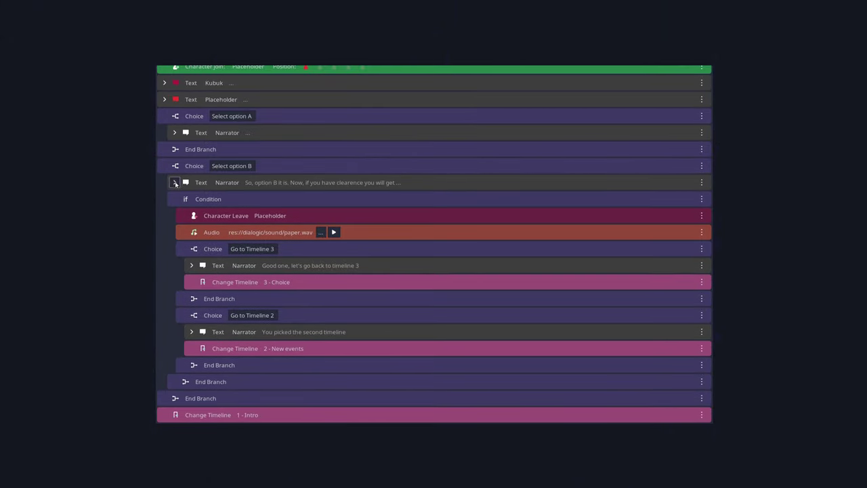
{"action": "left_click", "coordinate": [174, 183]}
{"action": "left_click", "coordinate": [177, 183]}
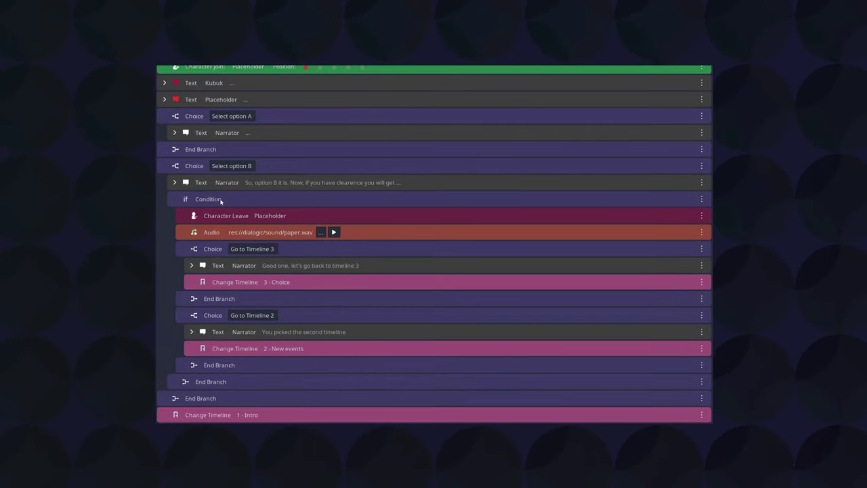